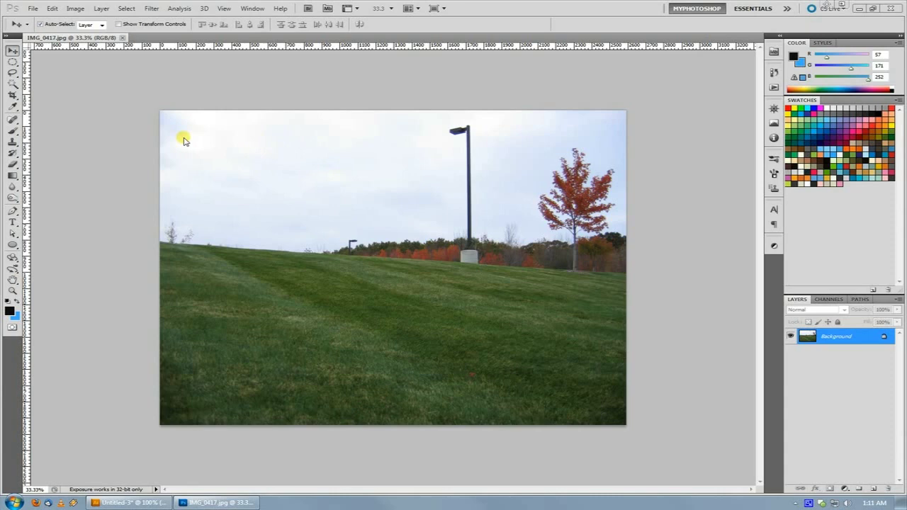
- Unlock the background as Layer 0 and crop past its left edge to add a transparent strip
double_click(844, 337)
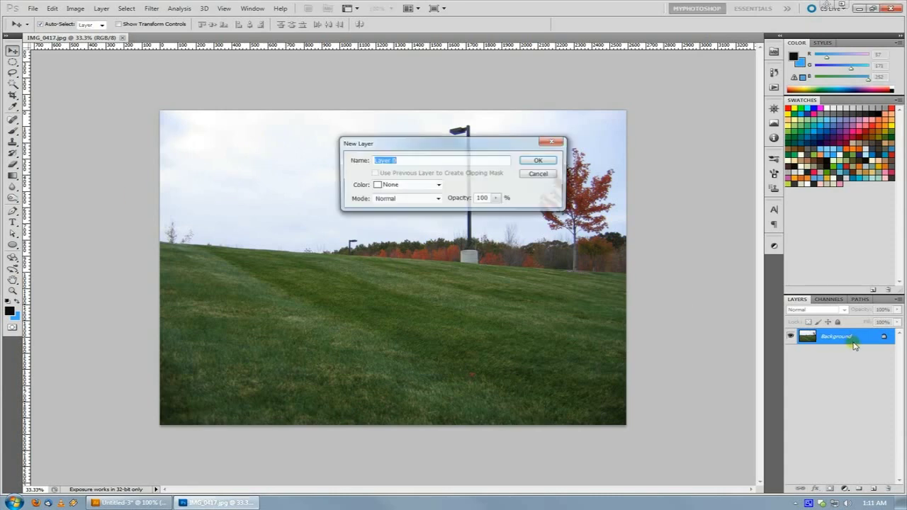
key("Return")
key("c")
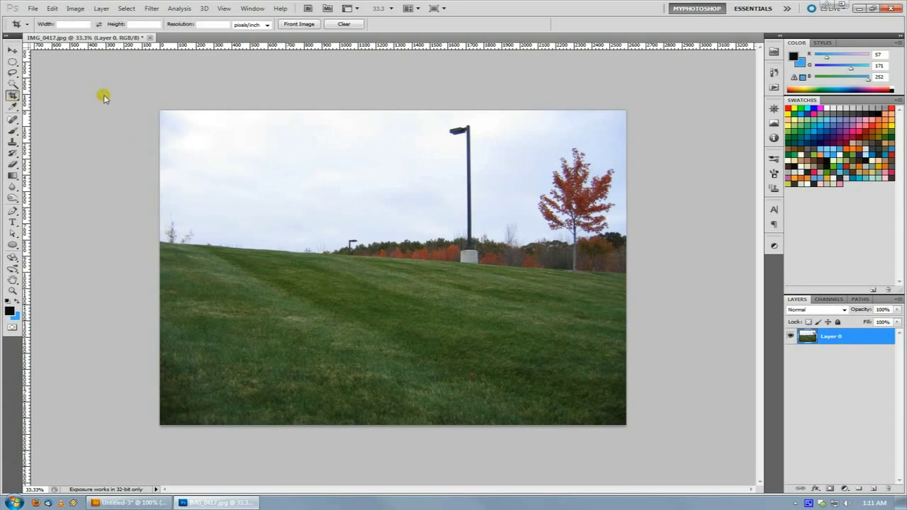
left_click_drag(101, 95, 713, 421)
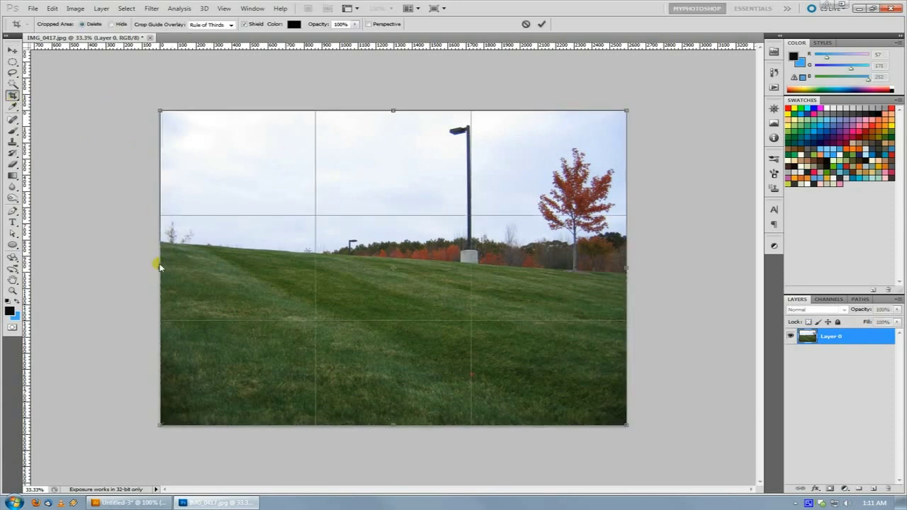
left_click_drag(160, 268, 63, 261)
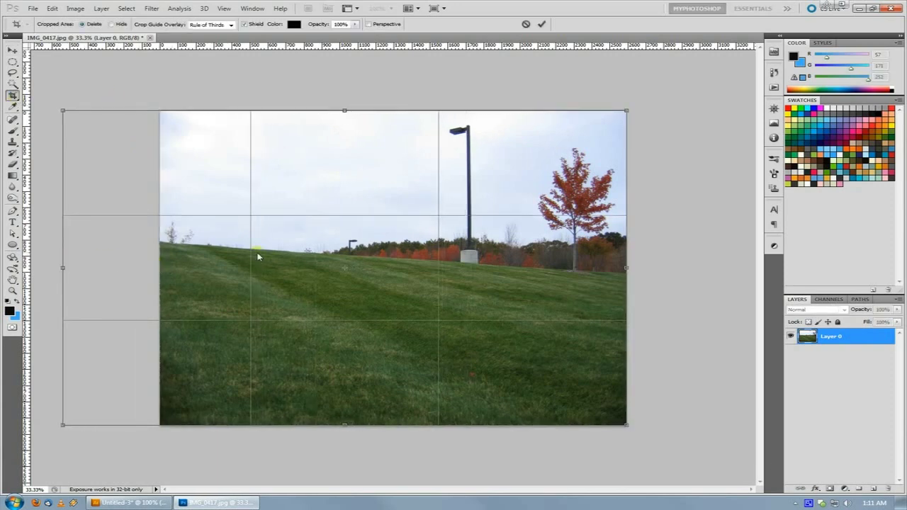
key("Return")
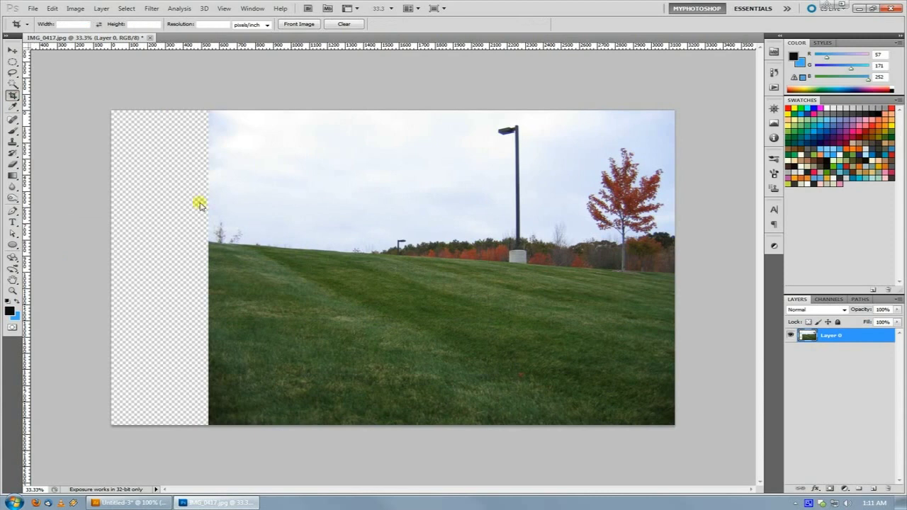
left_click(13, 50)
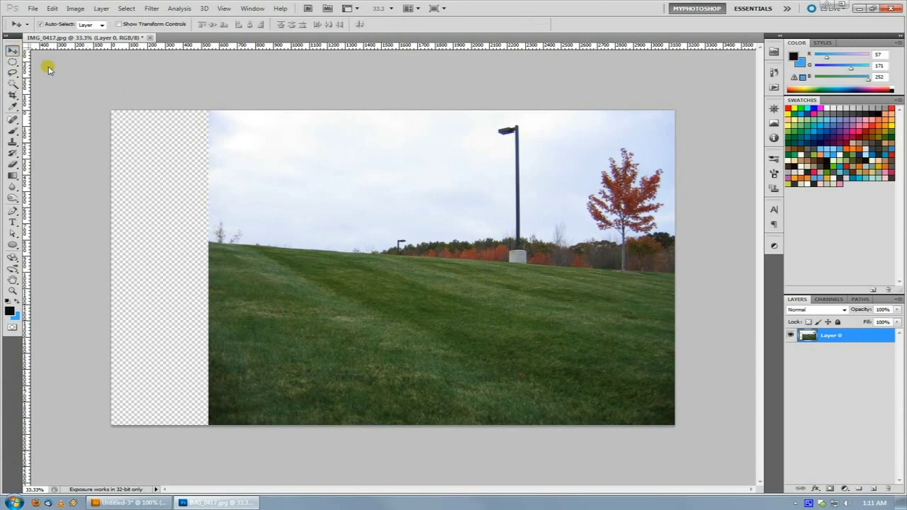
left_click(11, 62)
left_click(80, 64)
left_click_drag(184, 111, 329, 481)
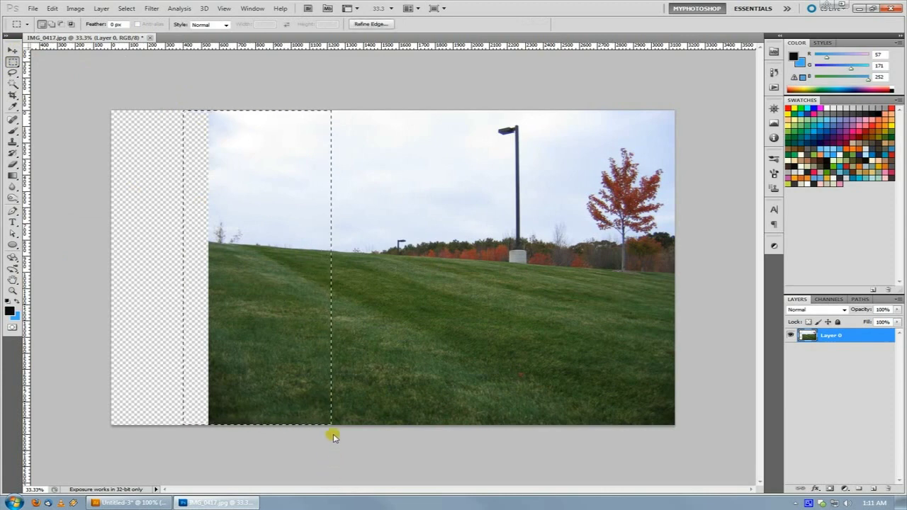
key("ctrl+j")
left_click_drag(308, 384, 291, 342)
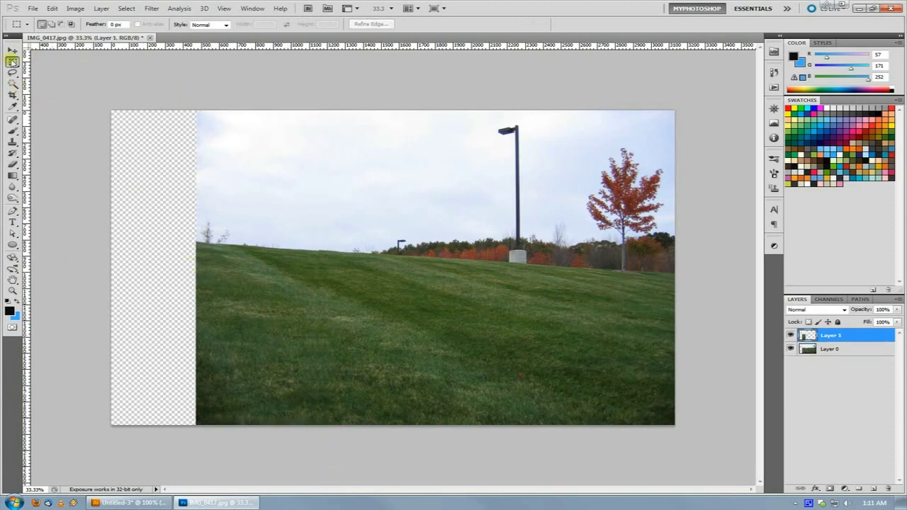
left_click(13, 50)
left_click_drag(210, 208, 135, 209)
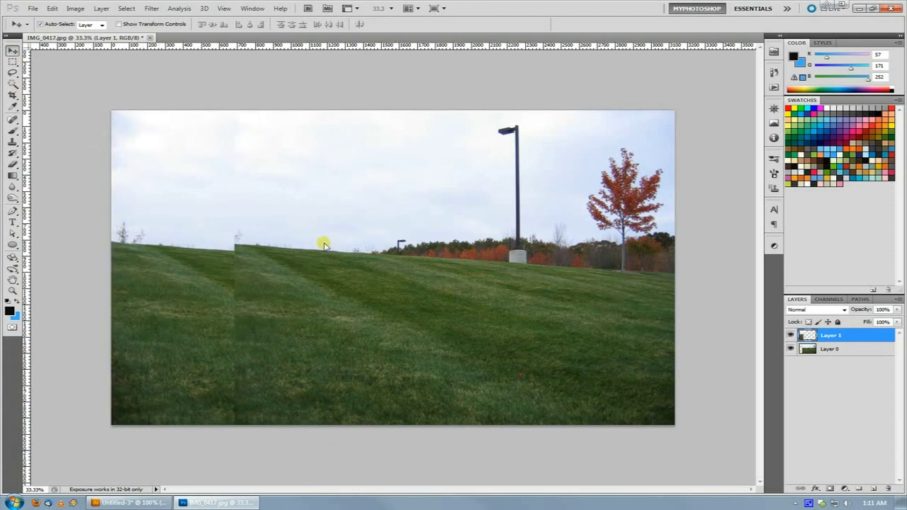
key("ctrl+t")
right_click(190, 267)
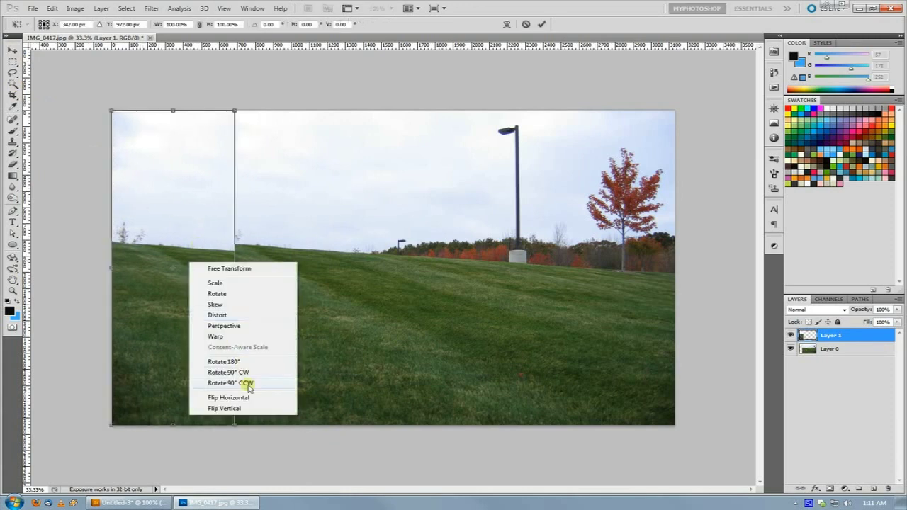
left_click(253, 396)
key("Return")
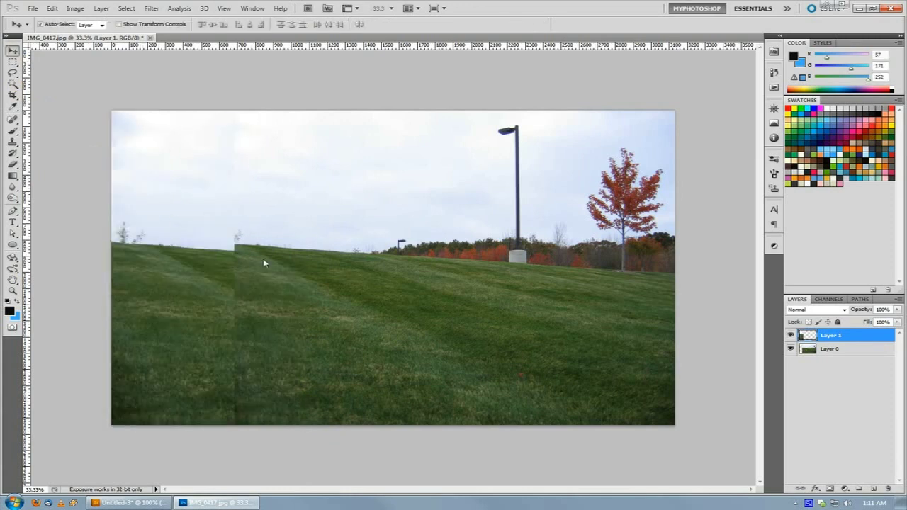
left_click_drag(309, 291, 347, 291)
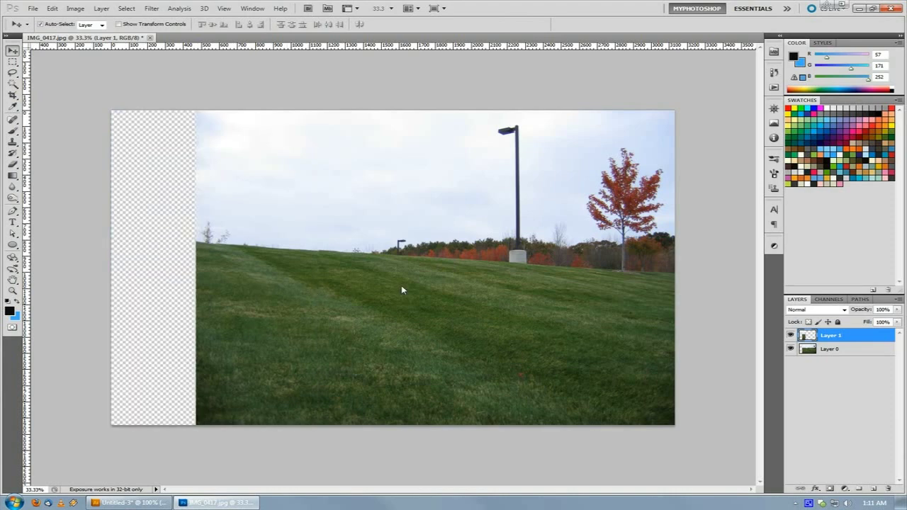
key("ctrl+e")
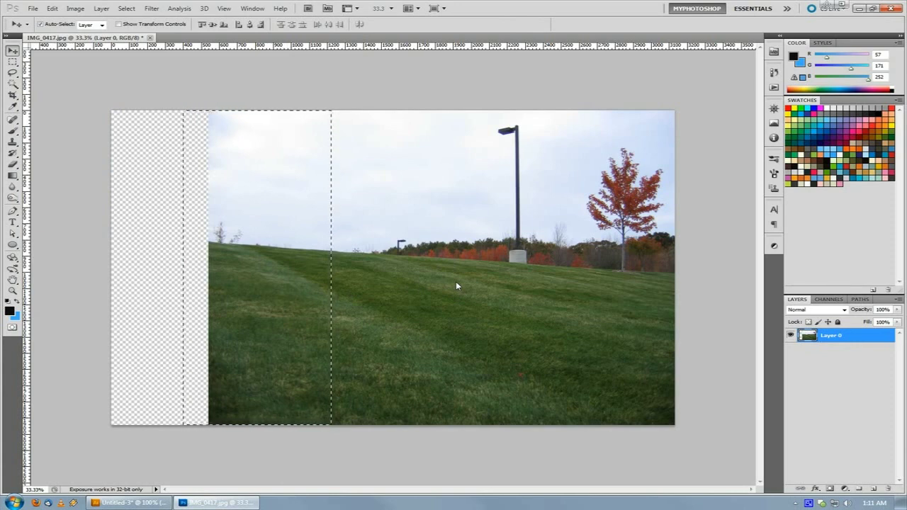
key("ctrl+d")
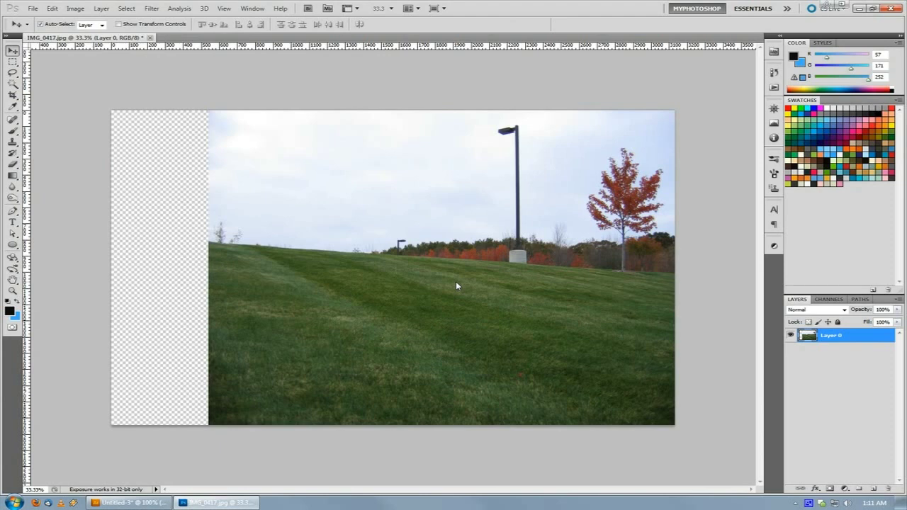
- Free Transform the photo's left strip, stretching it leftward into the transparent gap
left_click(14, 62)
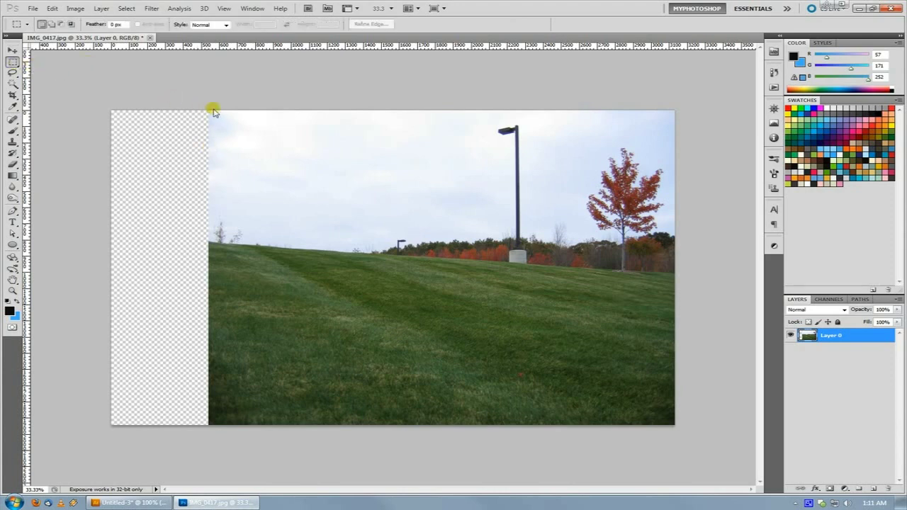
left_click_drag(319, 400, 352, 470)
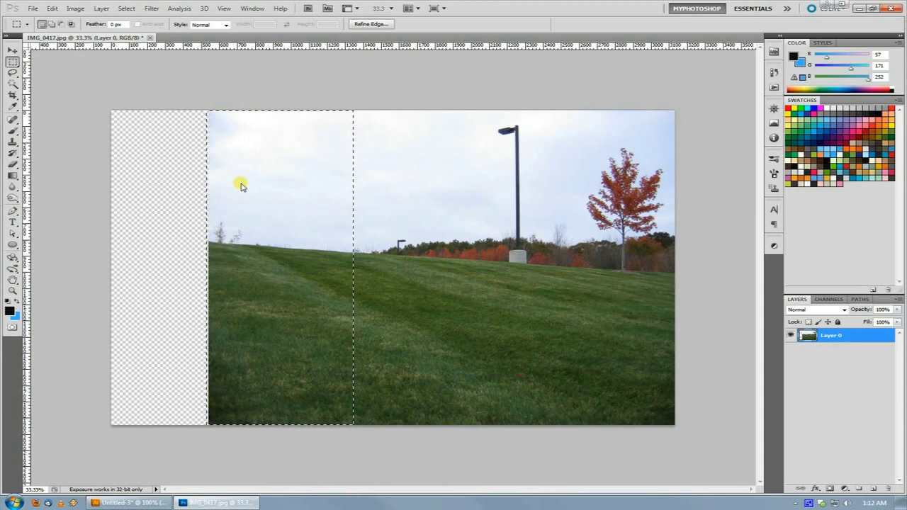
key("ctrl+t")
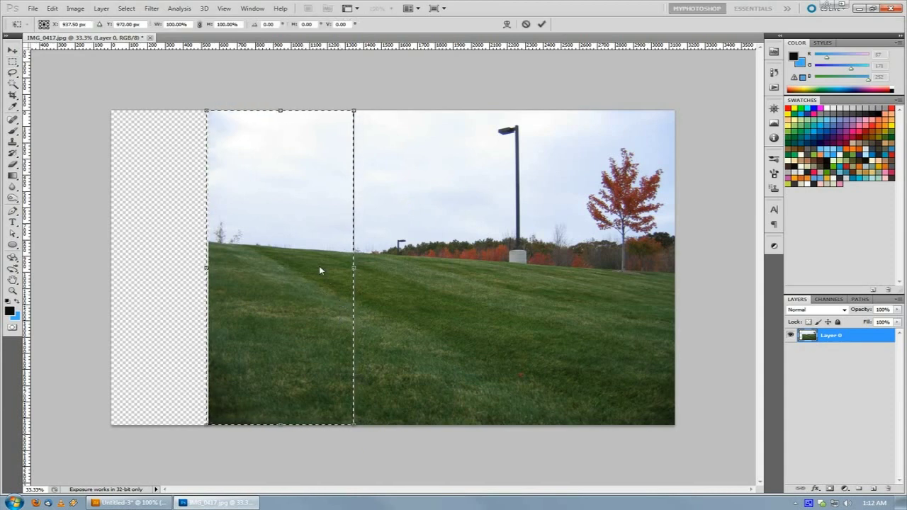
left_click_drag(205, 268, 184, 266)
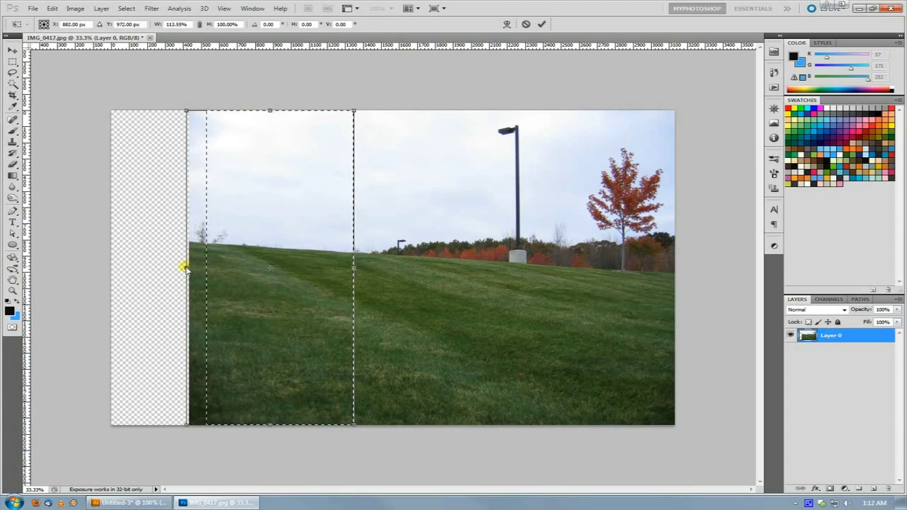
key("Return")
key("ctrl+d")
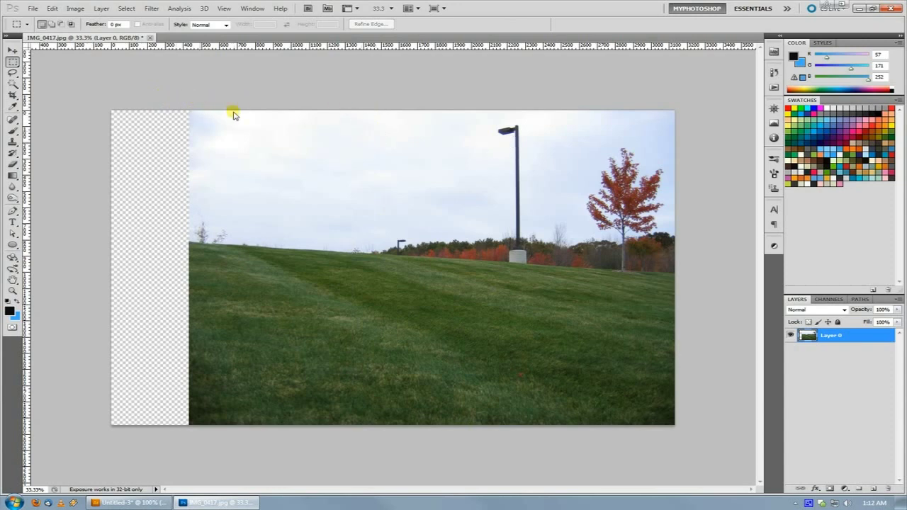
- Stretch the photo's left section further left to about 109% width
left_click_drag(190, 108, 341, 456)
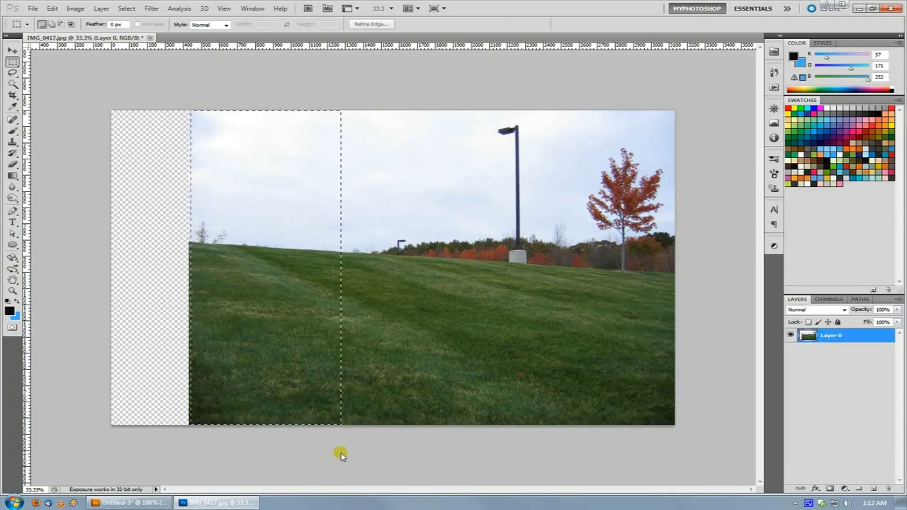
key("ctrl+t")
left_click_drag(190, 268, 171, 268)
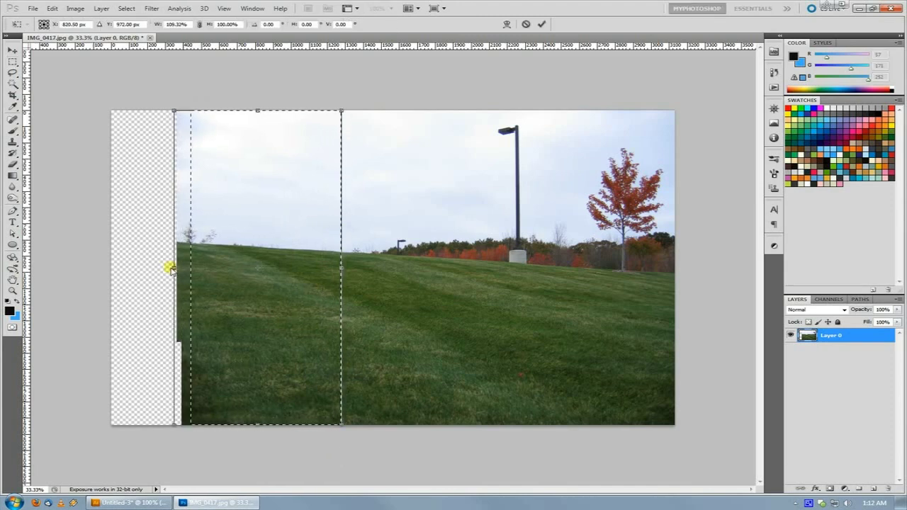
key("Return")
key("ctrl+d")
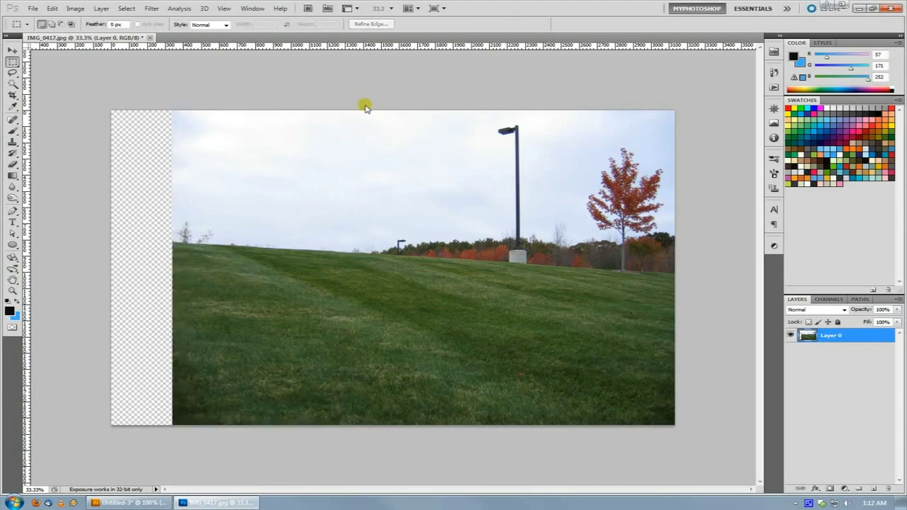
left_click_drag(379, 107, 334, 478)
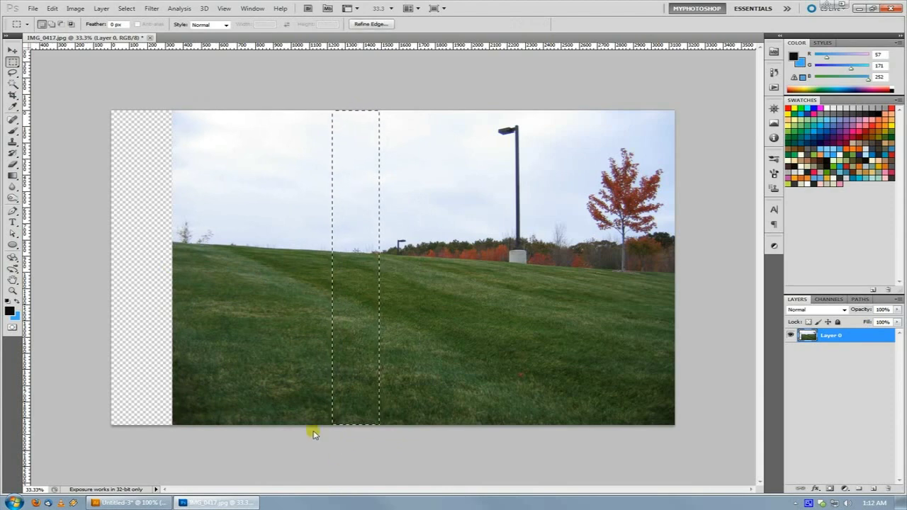
left_click(351, 253)
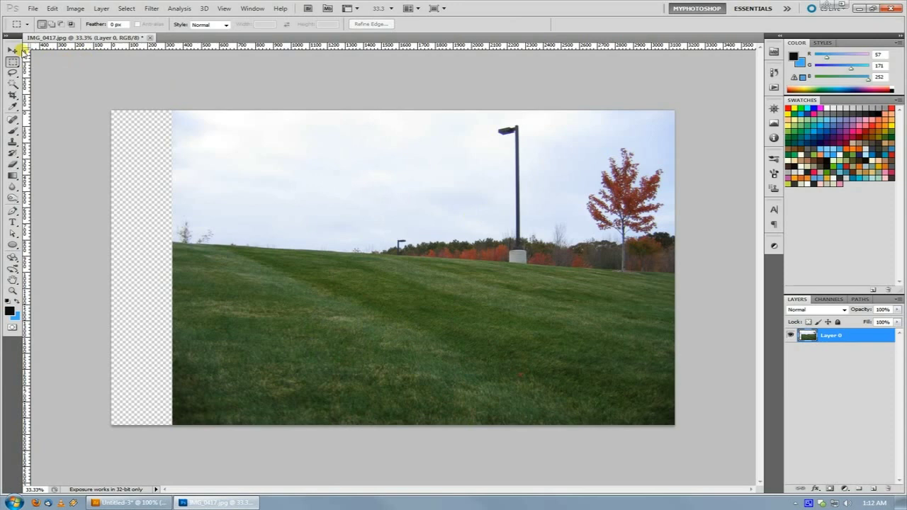
- Shift the photo slightly left with the Move tool, dismissing the no-layer warning
left_click(14, 50)
left_click(341, 233)
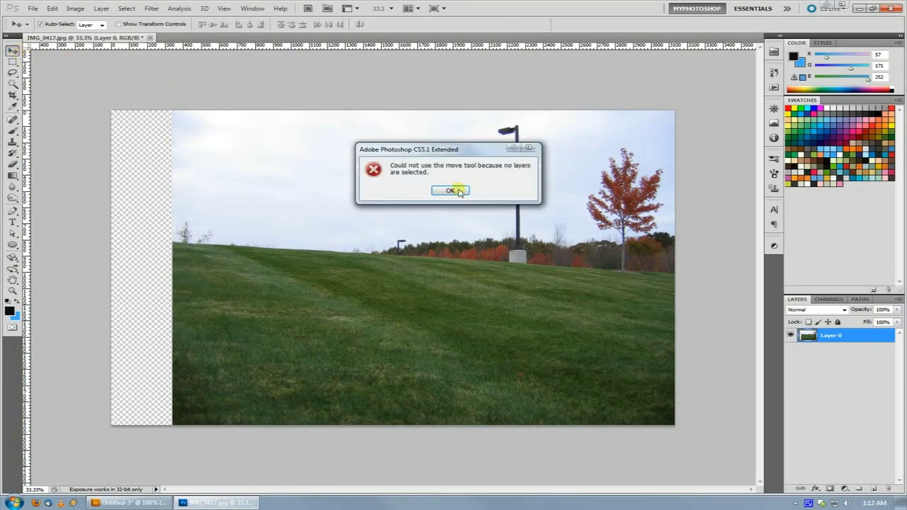
left_click(451, 191)
left_click_drag(399, 196, 384, 196)
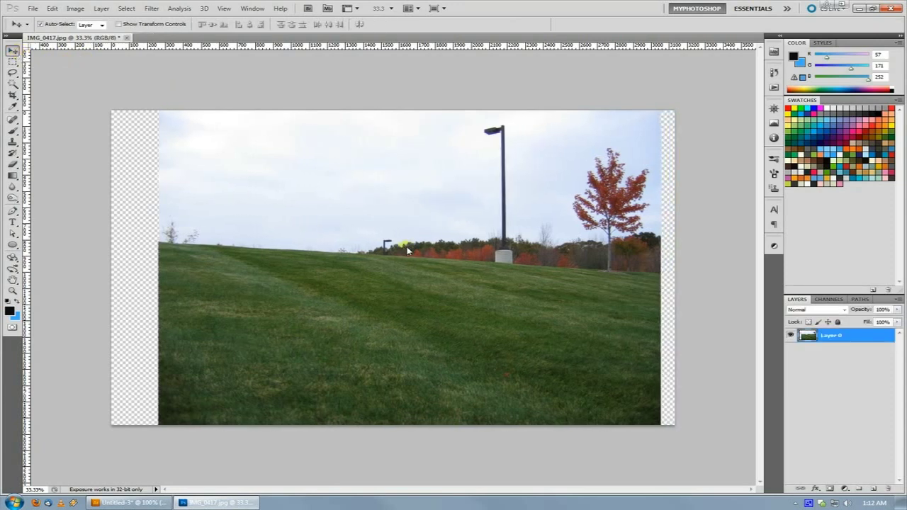
- Stretch the photo's right-edge strip rightward to fill the gap on the right
left_click(12, 61)
left_click_drag(674, 99, 631, 460)
key("ctrl+t")
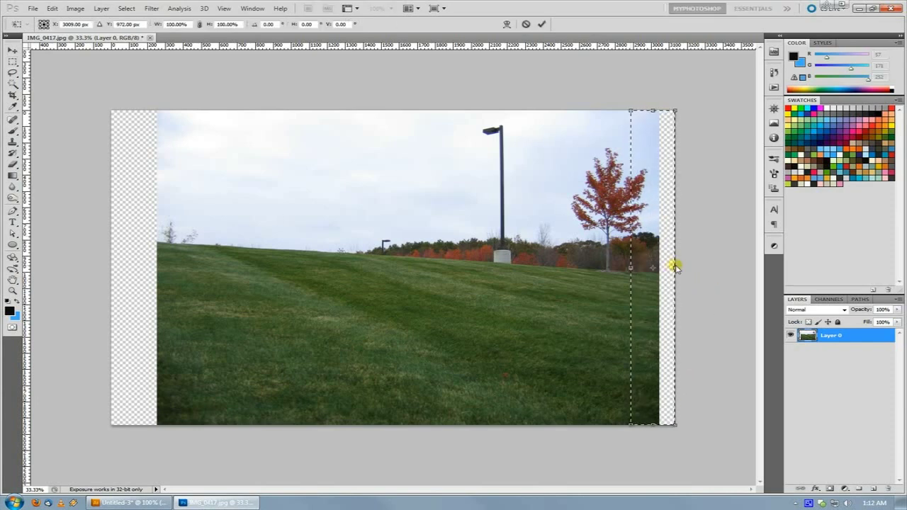
mouse_move(676, 267)
left_mouse_down()
mouse_move(689, 263)
mouse_move(665, 266)
left_mouse_up()
key("Return")
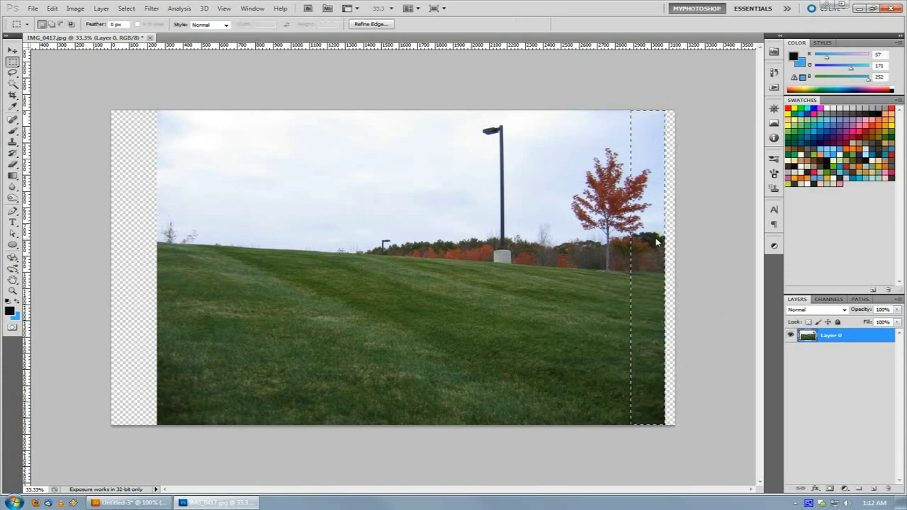
key("ctrl+d")
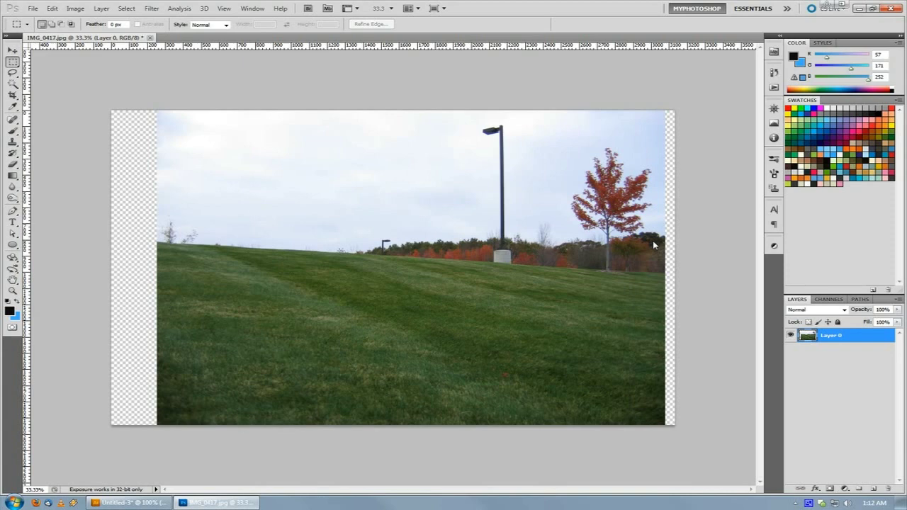
- Crop the canvas to a wide, short banner area
left_click(16, 95)
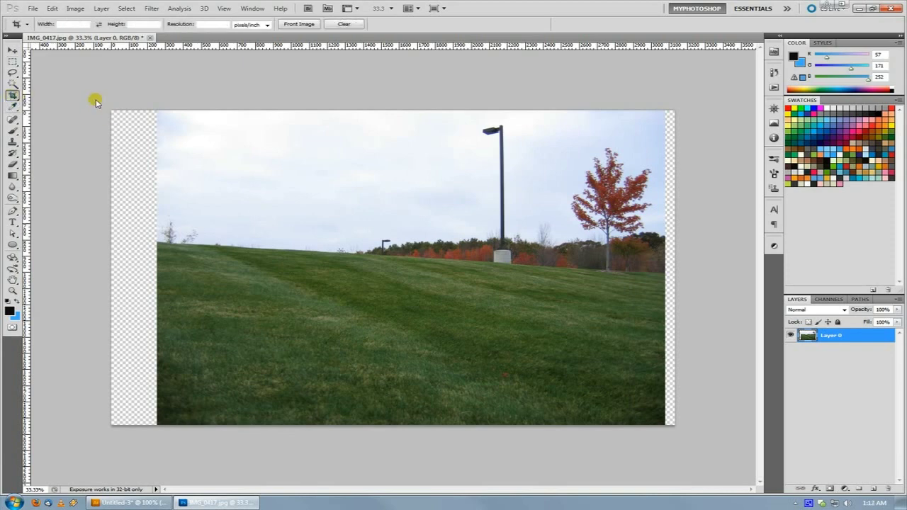
left_click_drag(92, 99, 691, 263)
key("Return")
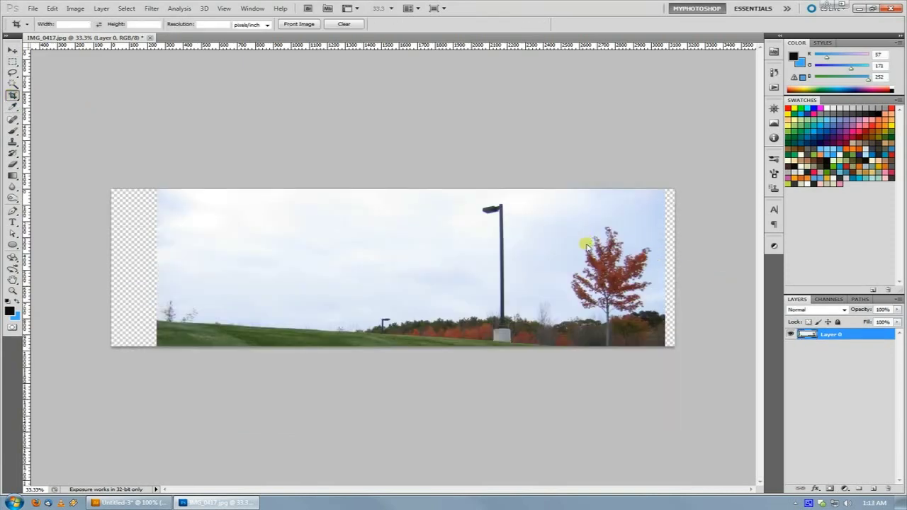
- Nudge the image slightly right, then try enlarging it and cancel the transform
left_click(16, 51)
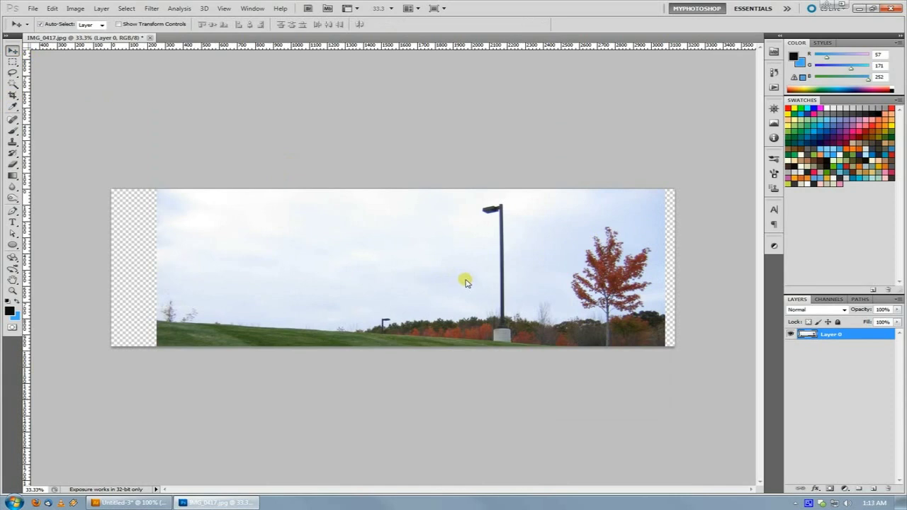
left_click_drag(479, 273, 487, 272)
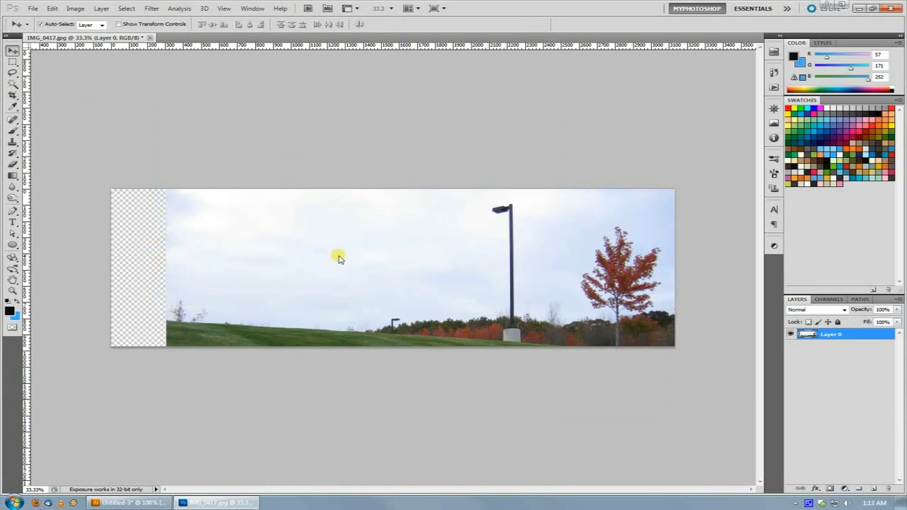
key("ctrl+t")
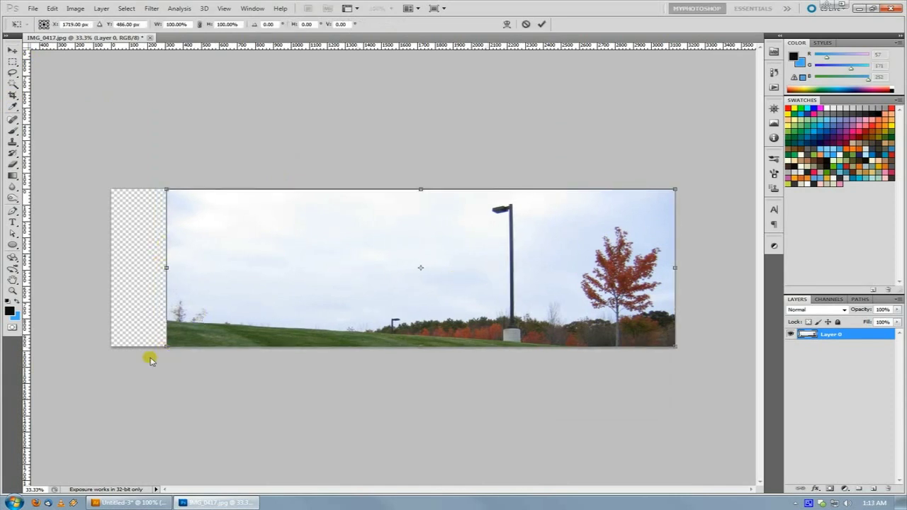
left_click_drag(167, 346, 56, 454)
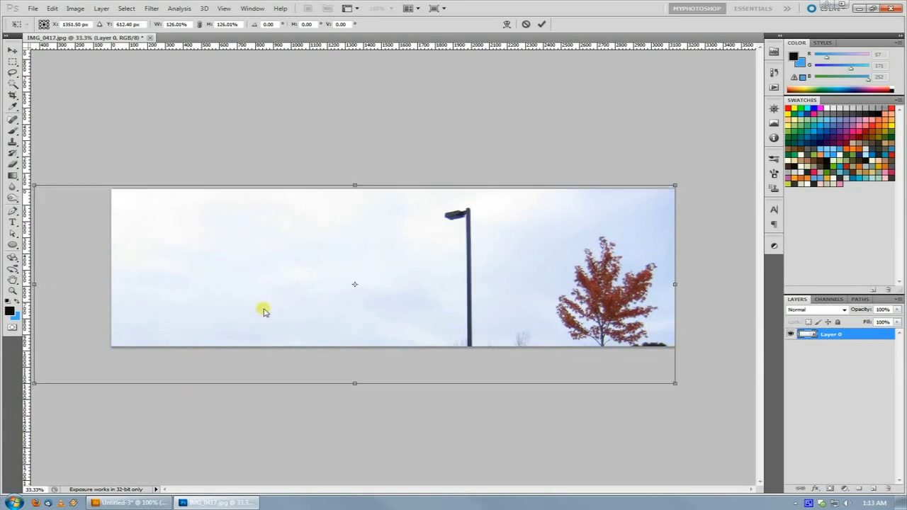
key("Escape")
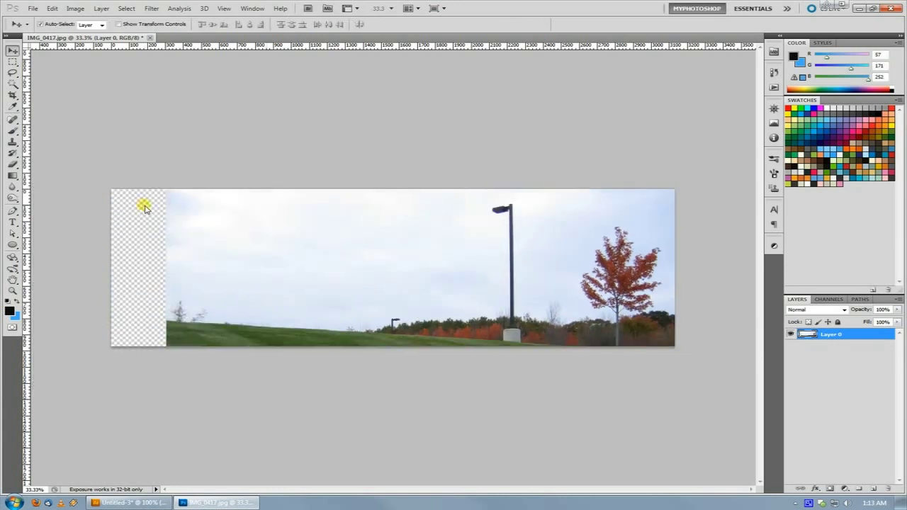
- Stretch the banner's left strip leftward into the transparent gap
left_click(12, 62)
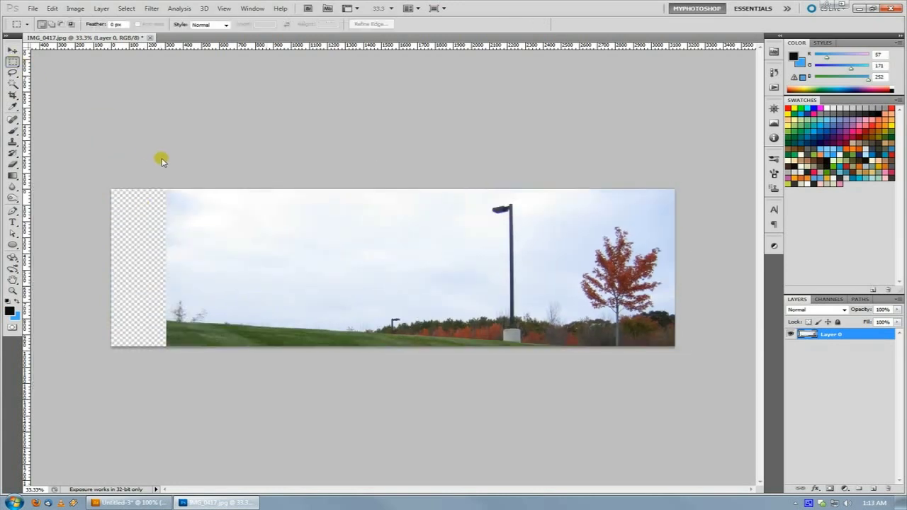
left_click_drag(162, 160, 270, 395)
key("ctrl+t")
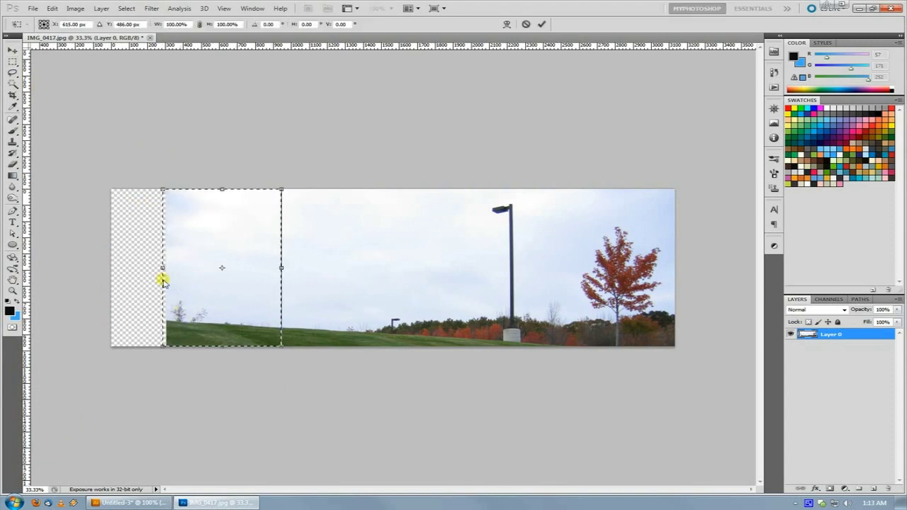
left_click_drag(163, 268, 150, 266)
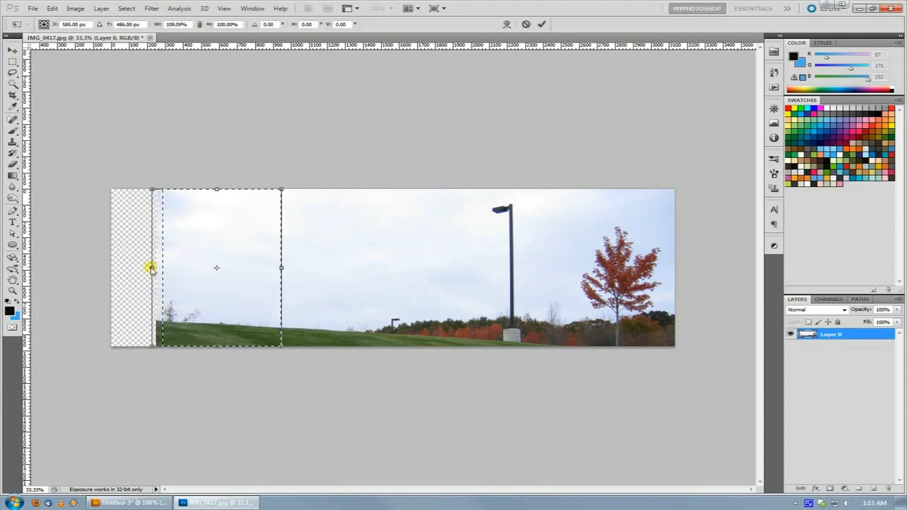
key("Return")
left_click(238, 313)
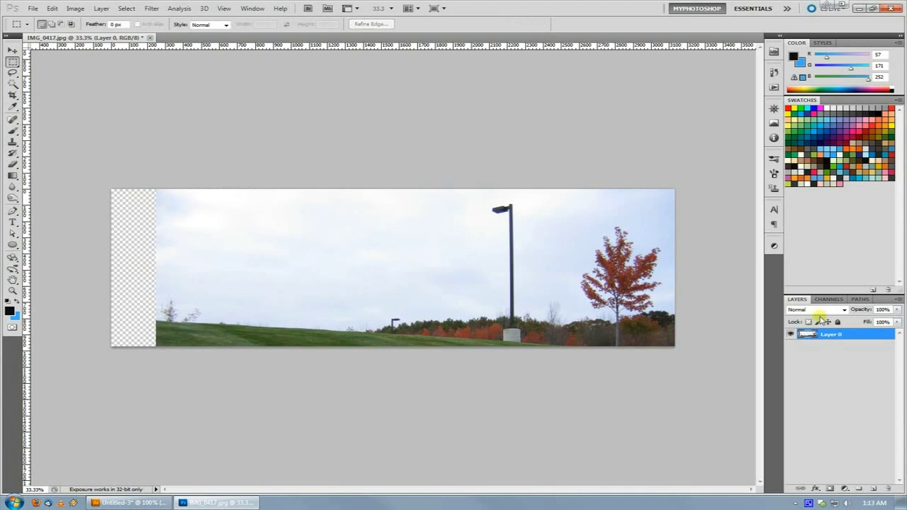
- Duplicate Layer 0 and stretch a middle section of the banner leftward
mouse_move(843, 333)
left_mouse_down()
mouse_move(887, 456)
mouse_move(877, 489)
left_mouse_up()
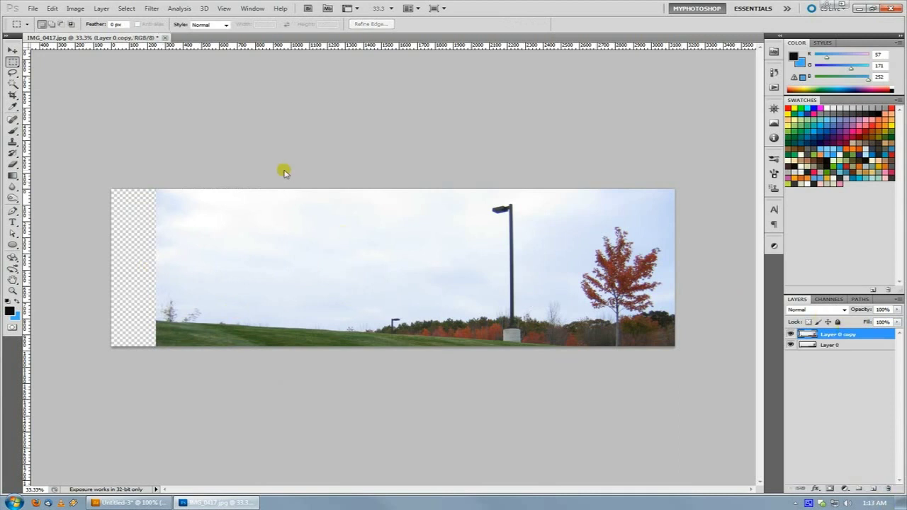
left_click_drag(284, 173, 407, 395)
key("ctrl+t")
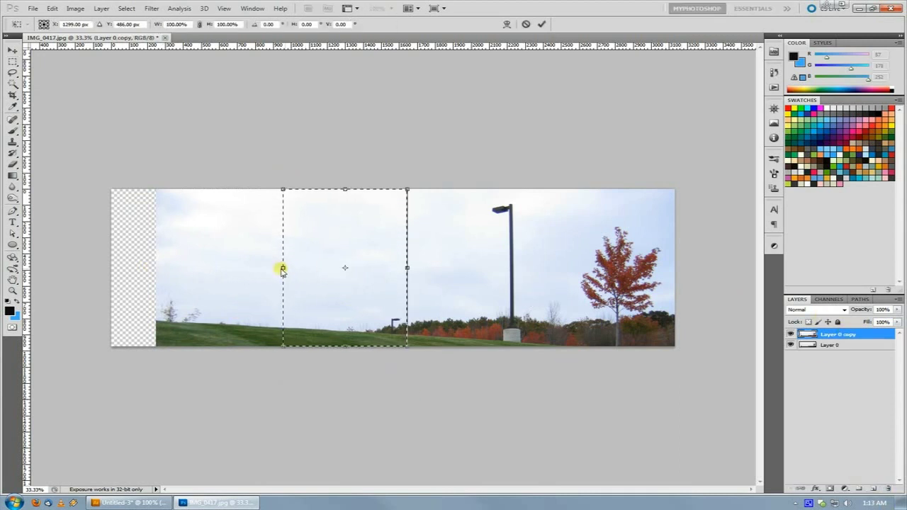
left_click_drag(283, 268, 263, 260)
key("Return")
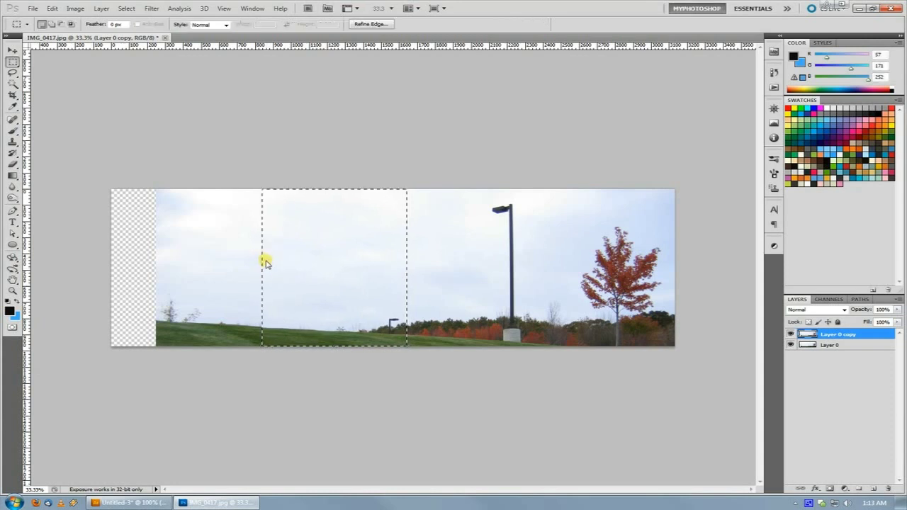
- Select Layer 0 and try nudging it left, then undo that shift
left_click(841, 346)
left_click(12, 50)
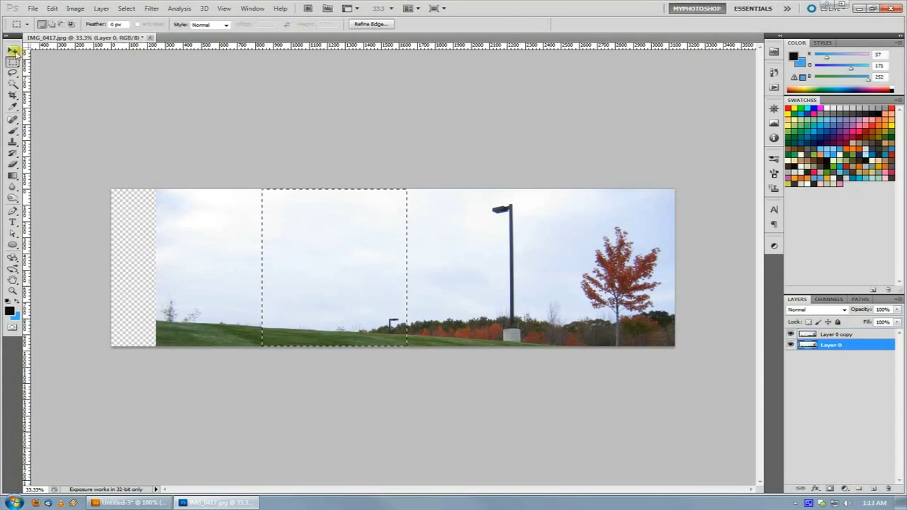
key("ctrl+d")
left_click_drag(233, 281, 211, 281)
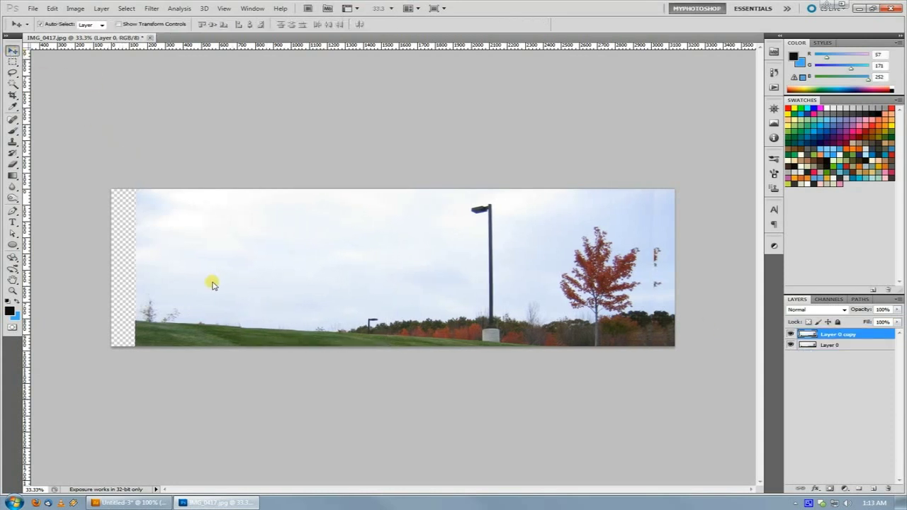
key("ctrl+z")
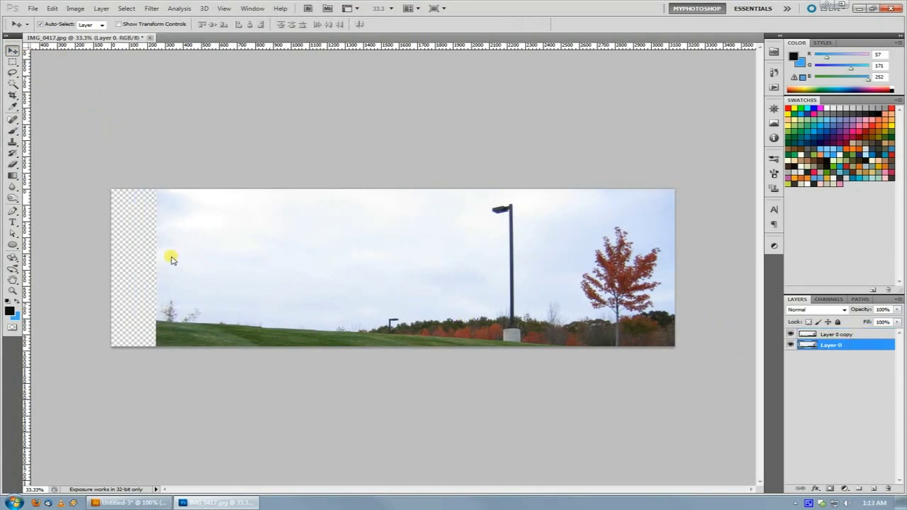
mouse_move(171, 259)
left_mouse_down()
mouse_move(146, 257)
mouse_move(171, 258)
left_mouse_up()
- Shift Layer 0 about 30 px left with Free Transform
left_click(841, 348)
key("ctrl+t")
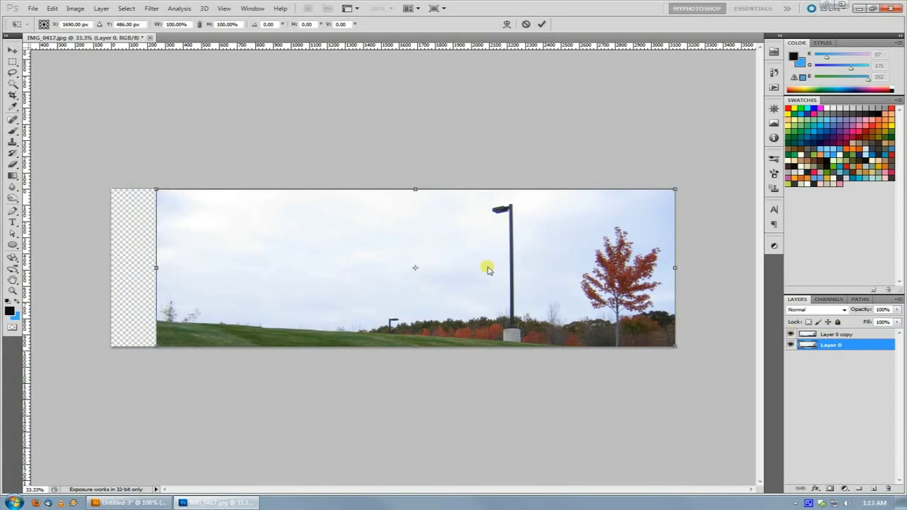
left_click_drag(486, 265, 466, 269)
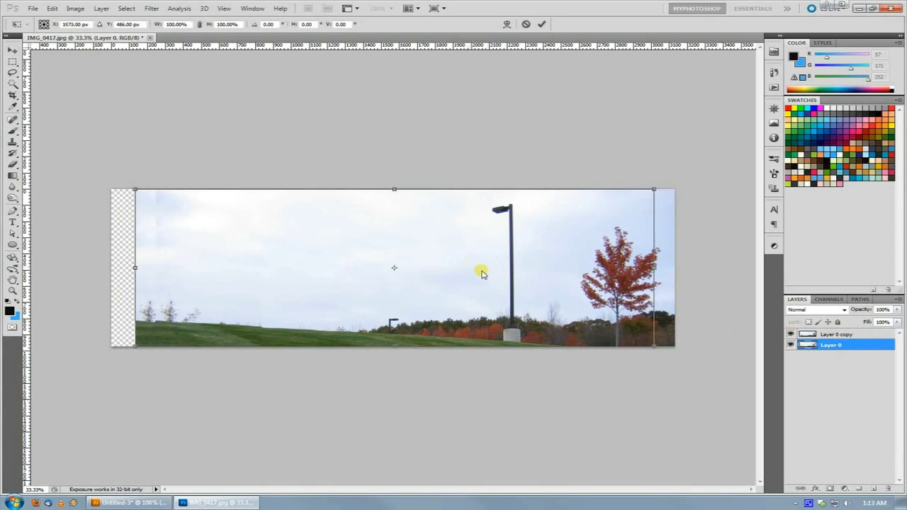
key("Return")
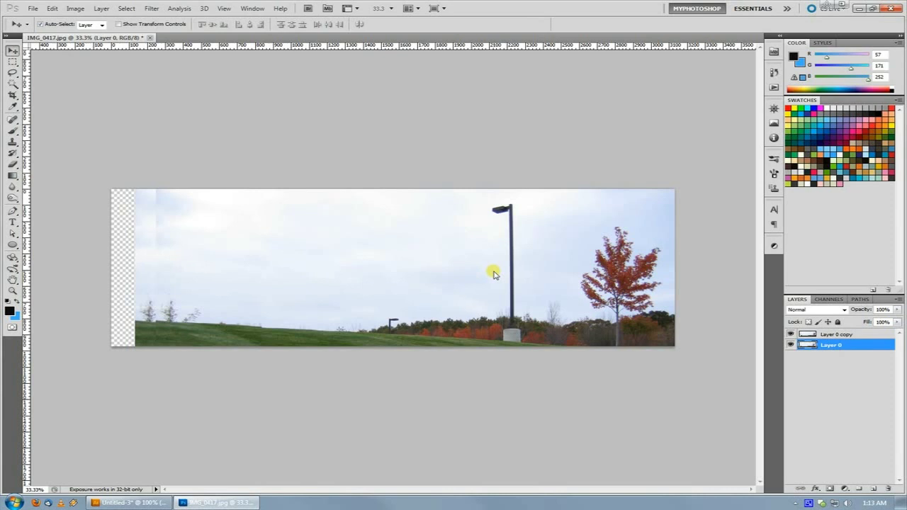
- Move Layer 0 left and back, then drag it to the trash, keeping Layer 0 copy
left_click_drag(146, 236, 122, 234)
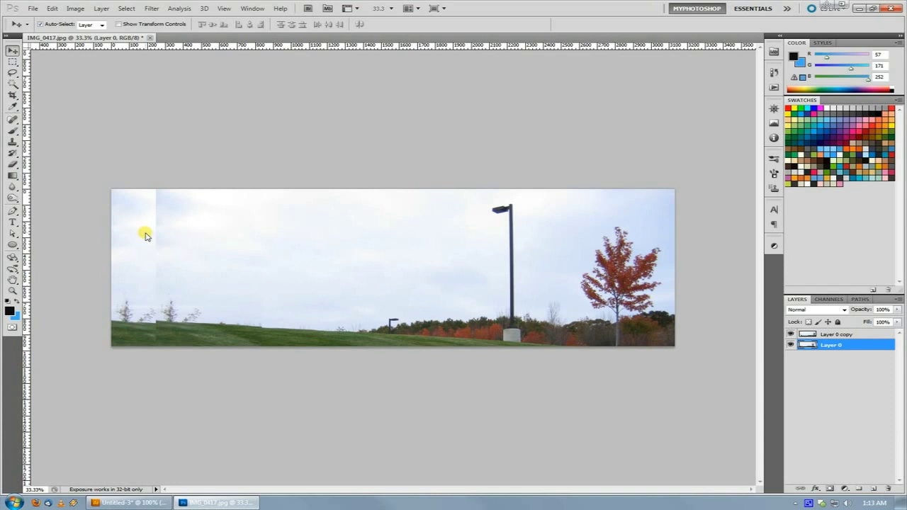
left_click_drag(145, 236, 162, 233)
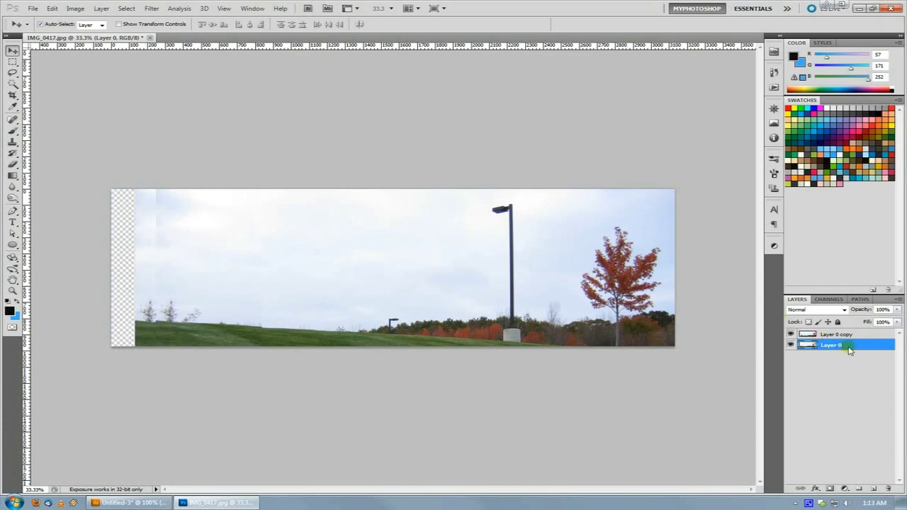
left_click_drag(847, 345, 889, 490)
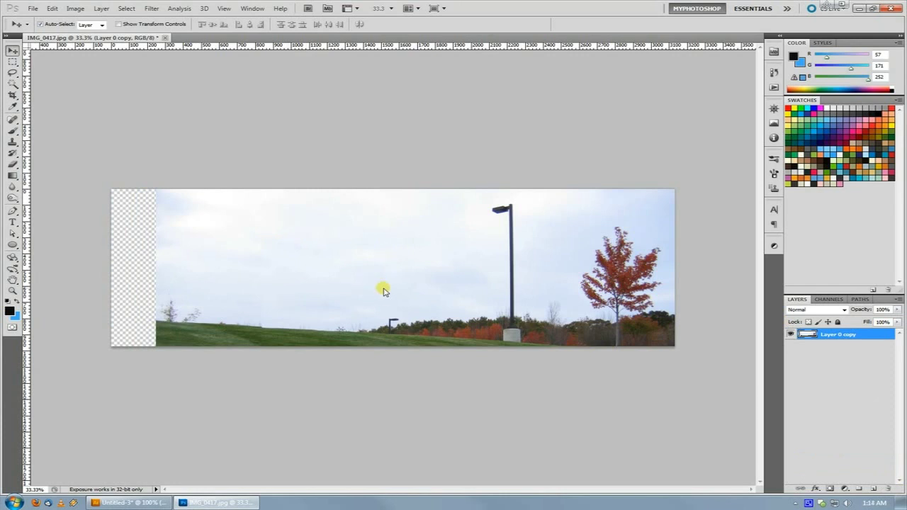
- Stretch Layer 0 copy's left strip slightly further left into the transparent gap
left_click(13, 62)
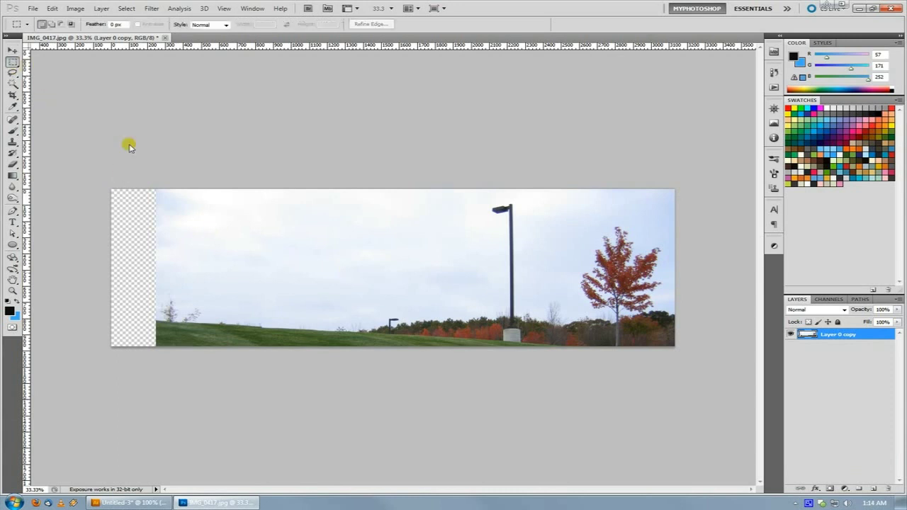
left_click_drag(154, 158, 234, 381)
key("ctrl+t")
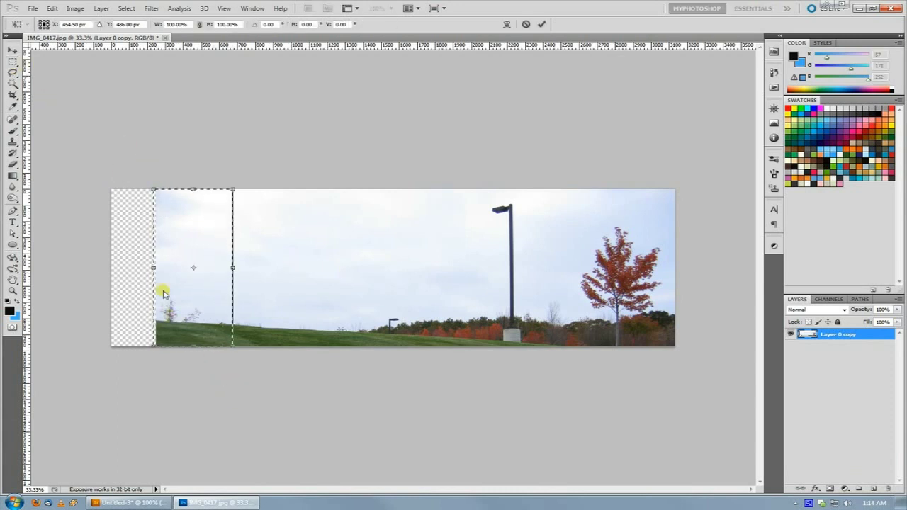
left_click_drag(152, 266, 145, 264)
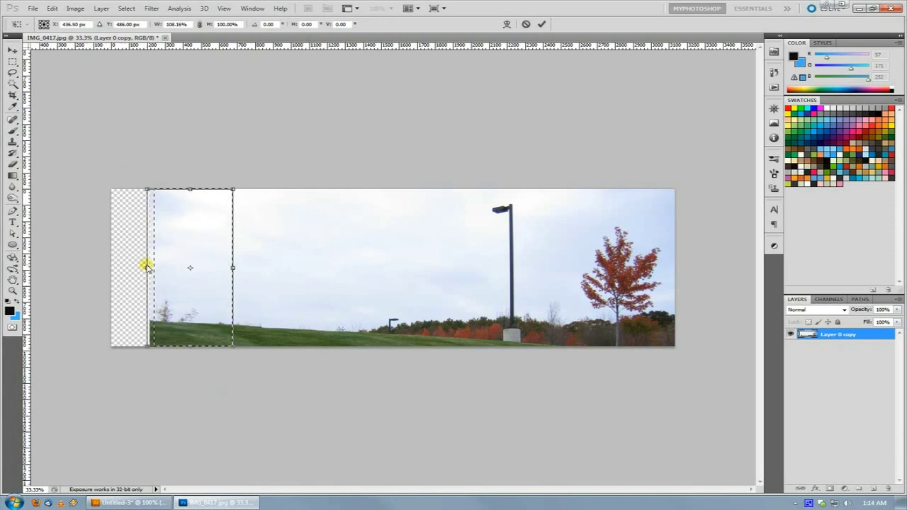
key("Return")
key("ctrl+d")
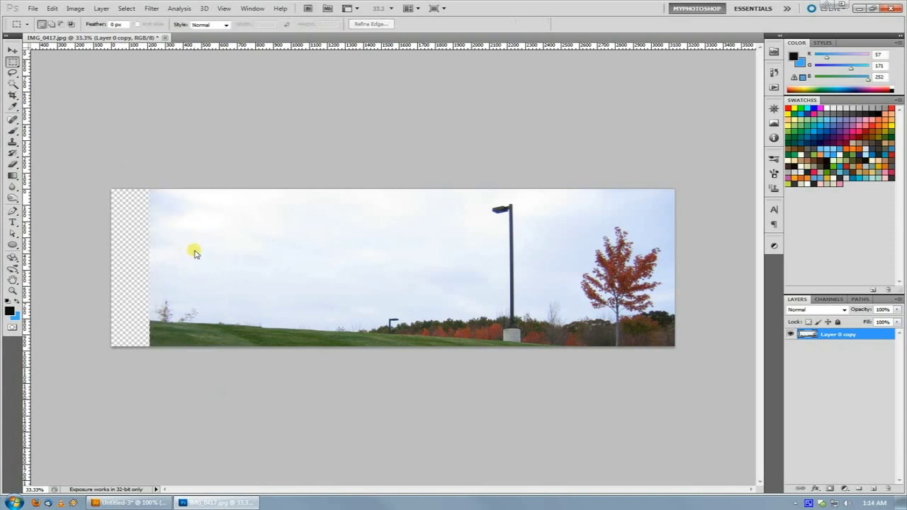